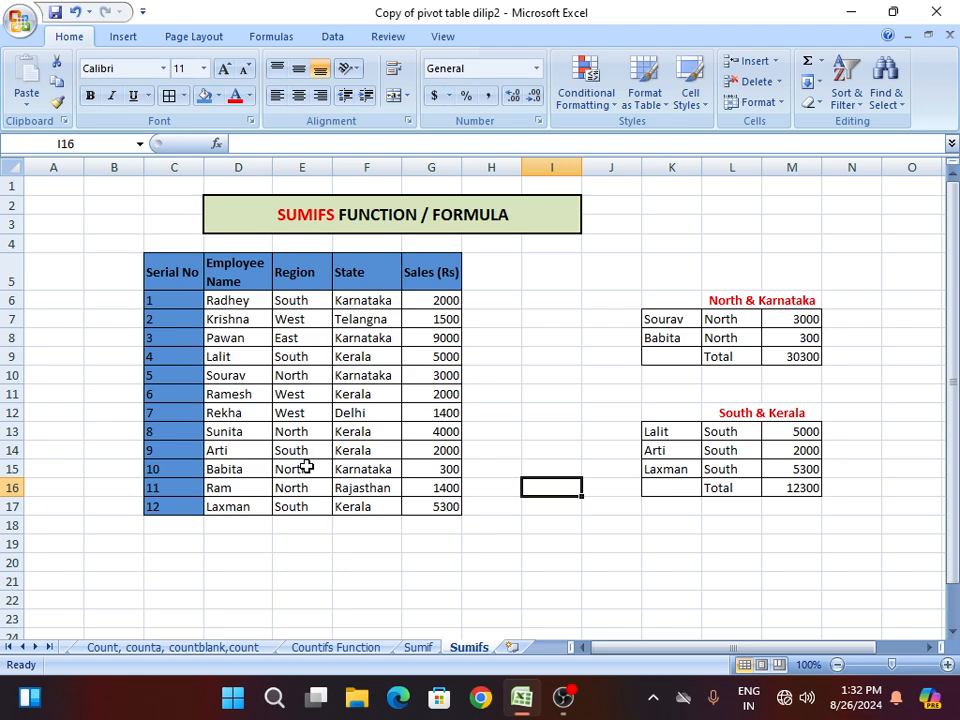
- Start a SUMIFS formula in cell I7 with the Sales values G6:G17 as the sum range
click(566, 542)
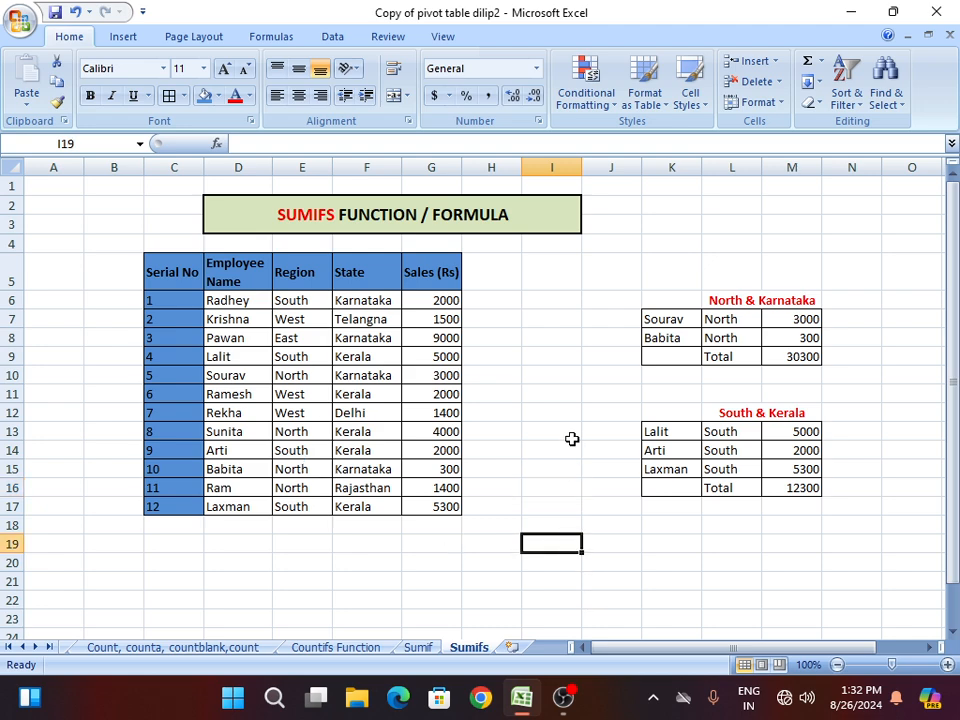
click(546, 320)
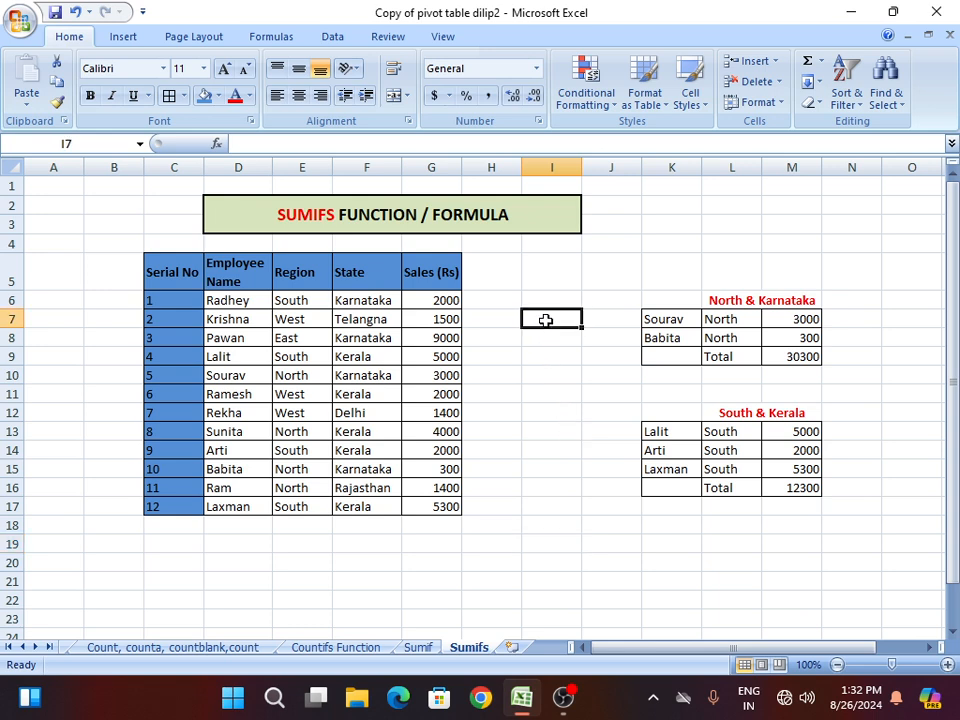
text(=)
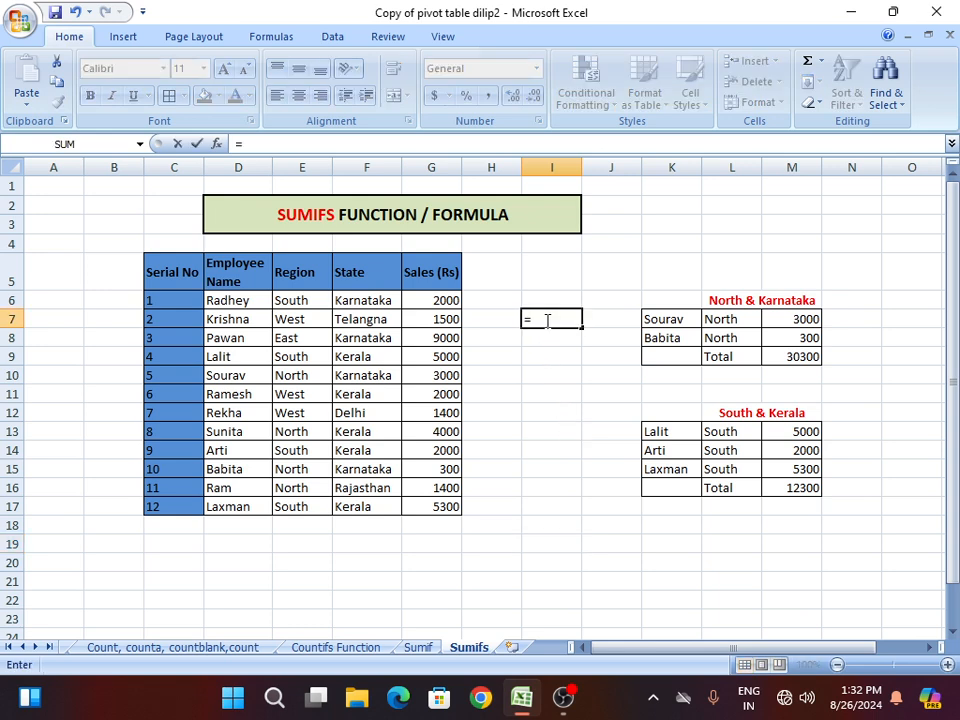
text(sumi)
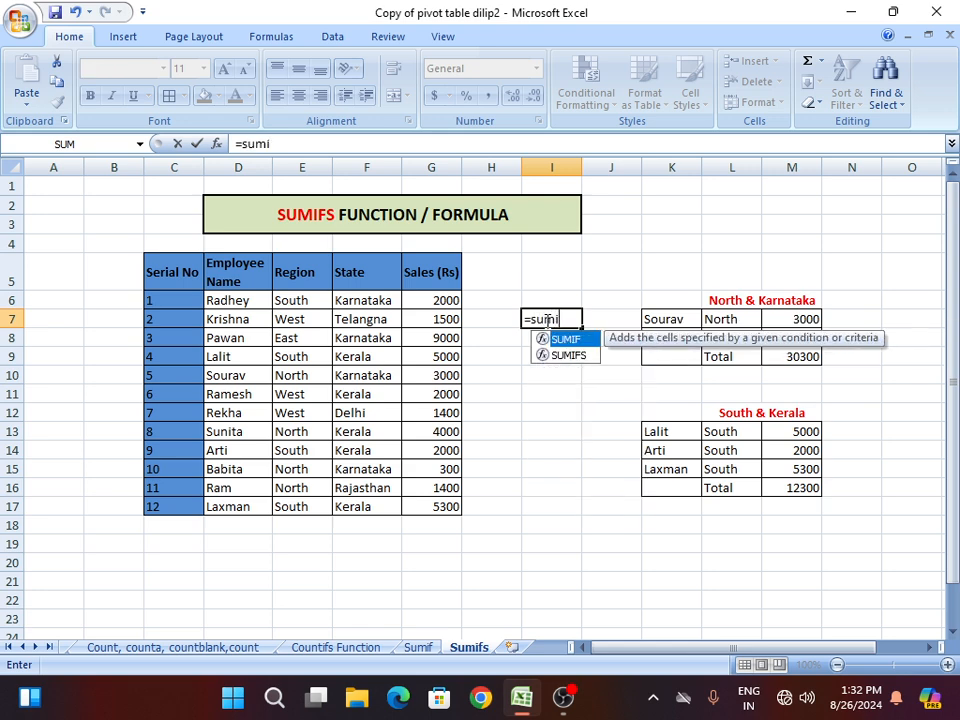
text(fs)
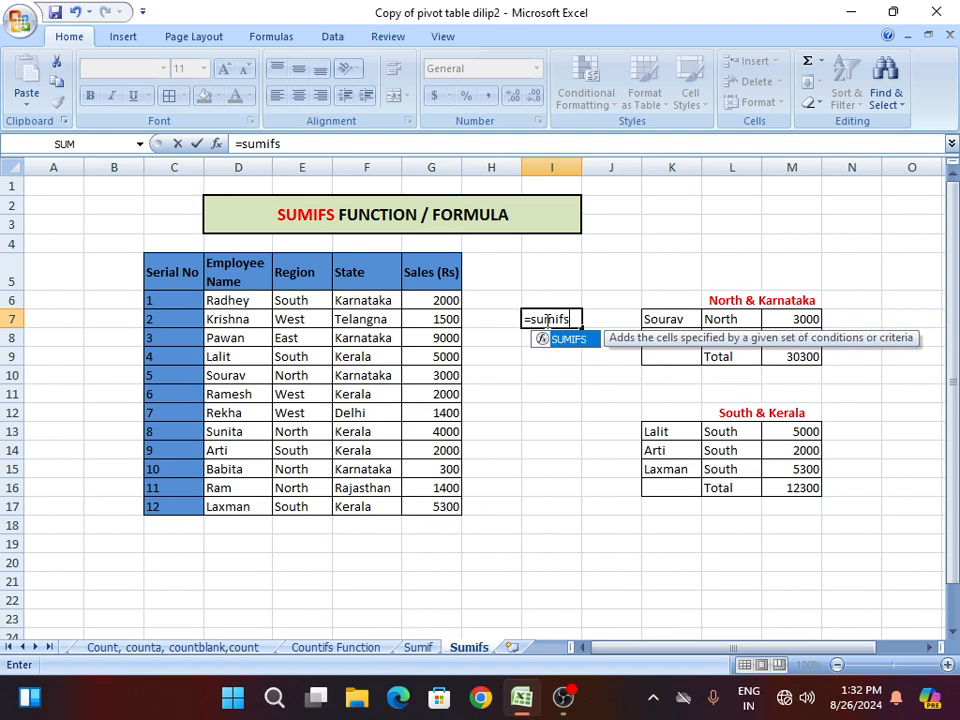
key(Tab)
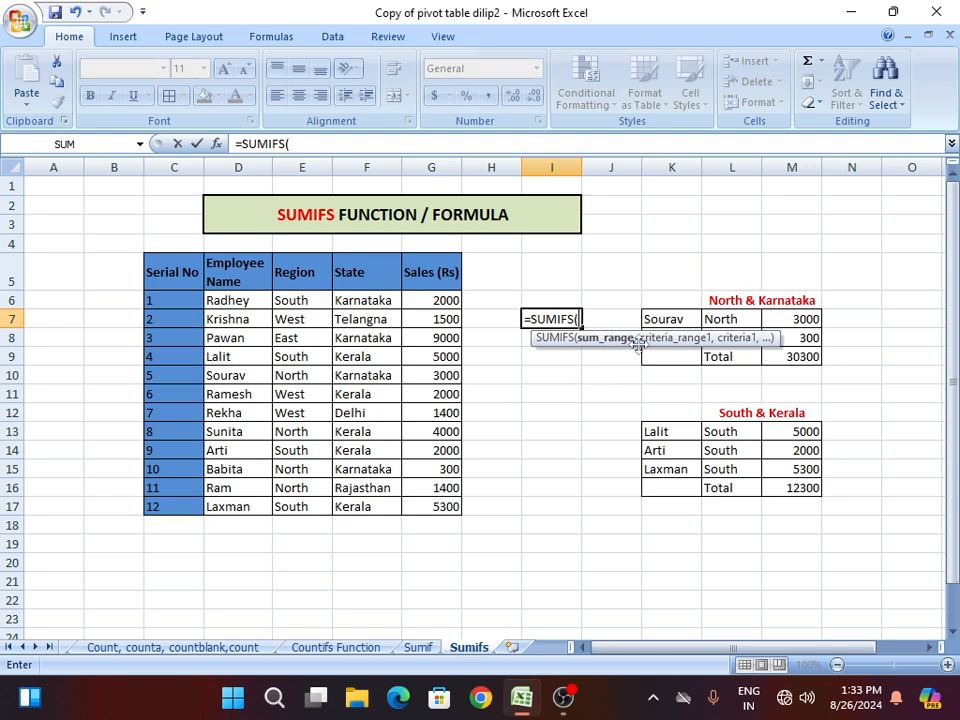
drag(439, 300, 445, 500)
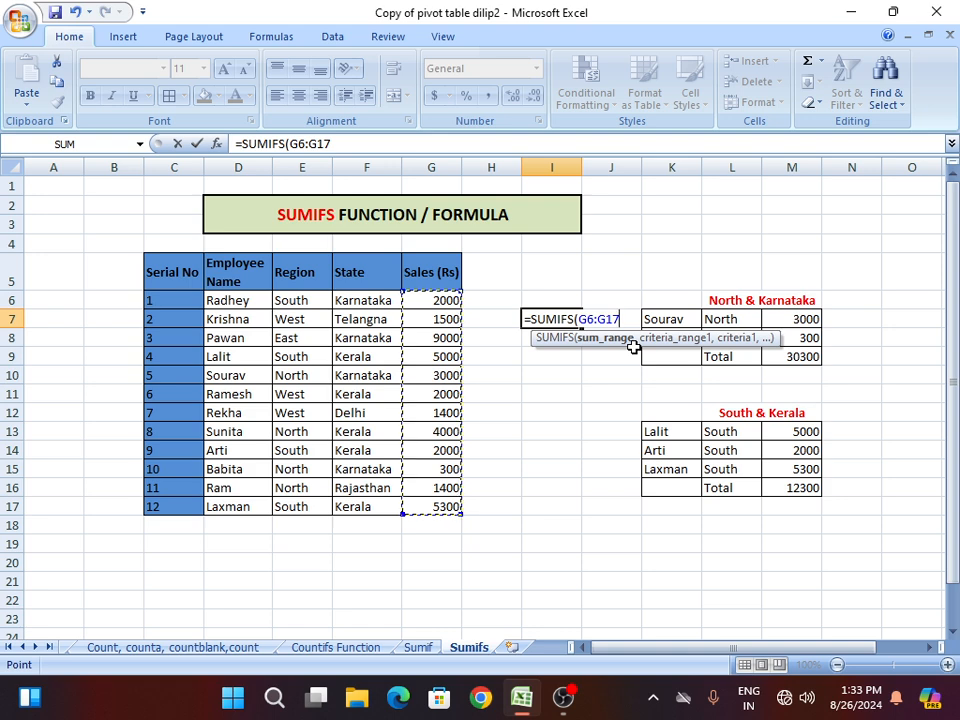
text(,)
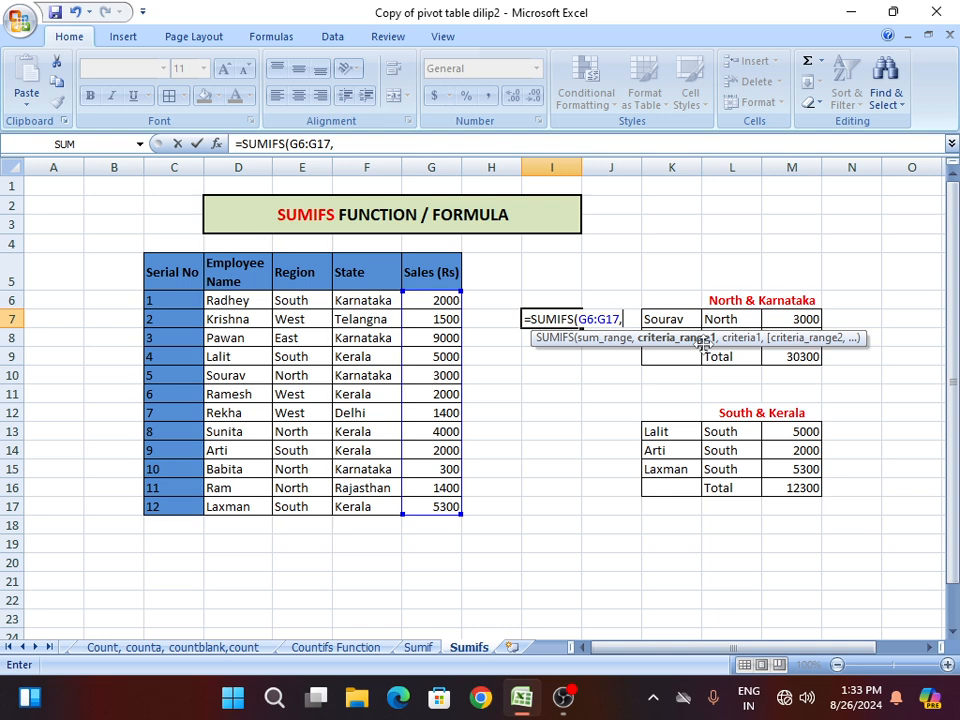
- Add the Region range E6:E17 as the first criteria range, with E10 (North) as its criterion
drag(311, 302, 311, 503)
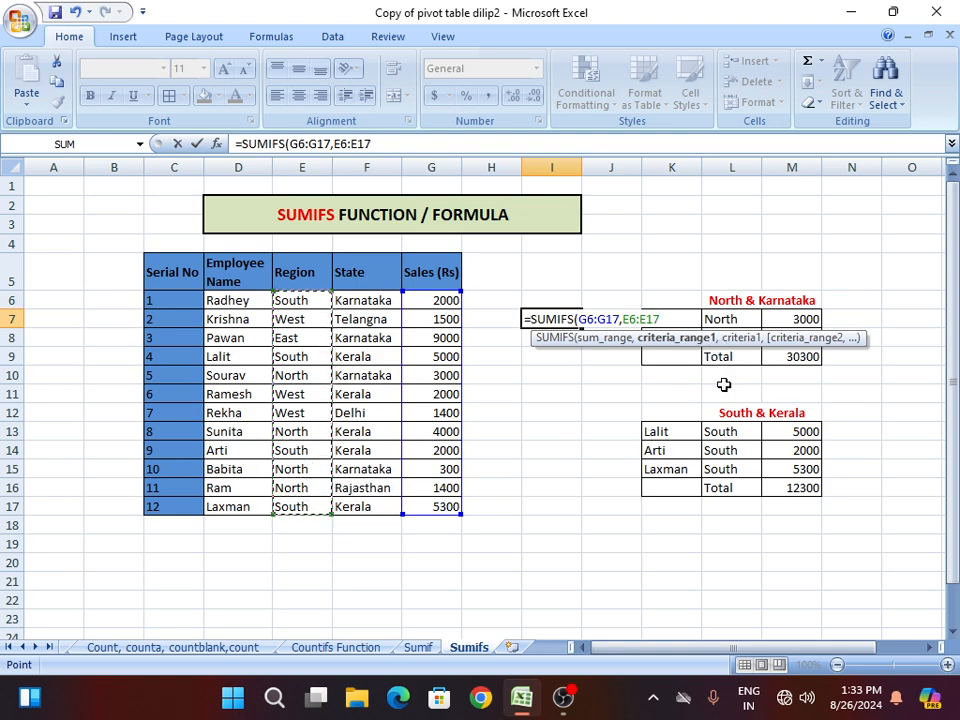
text(,)
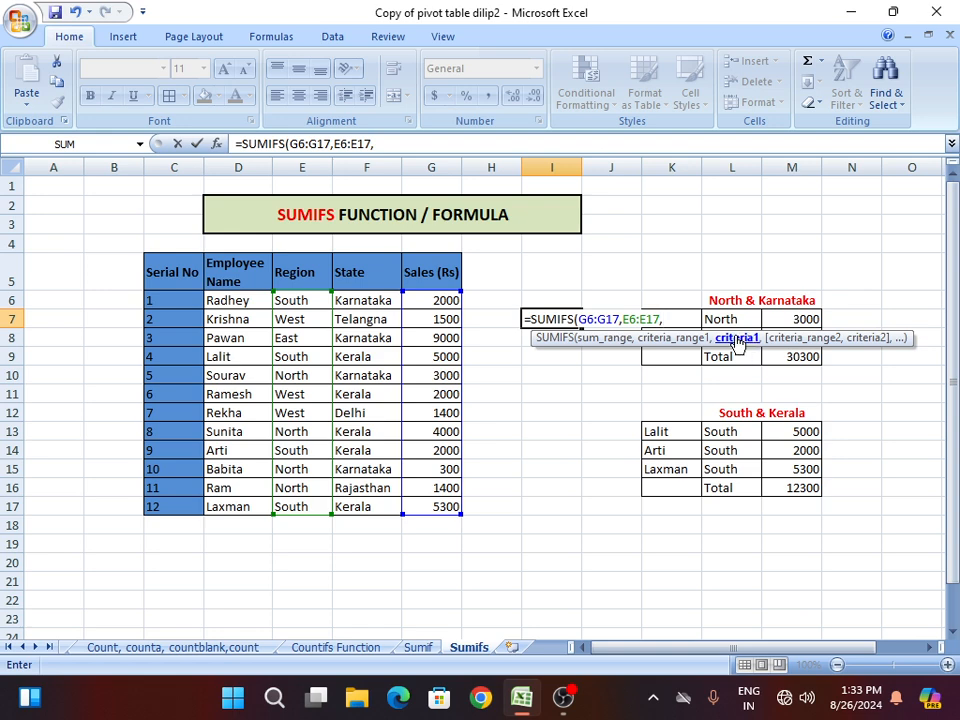
click(303, 377)
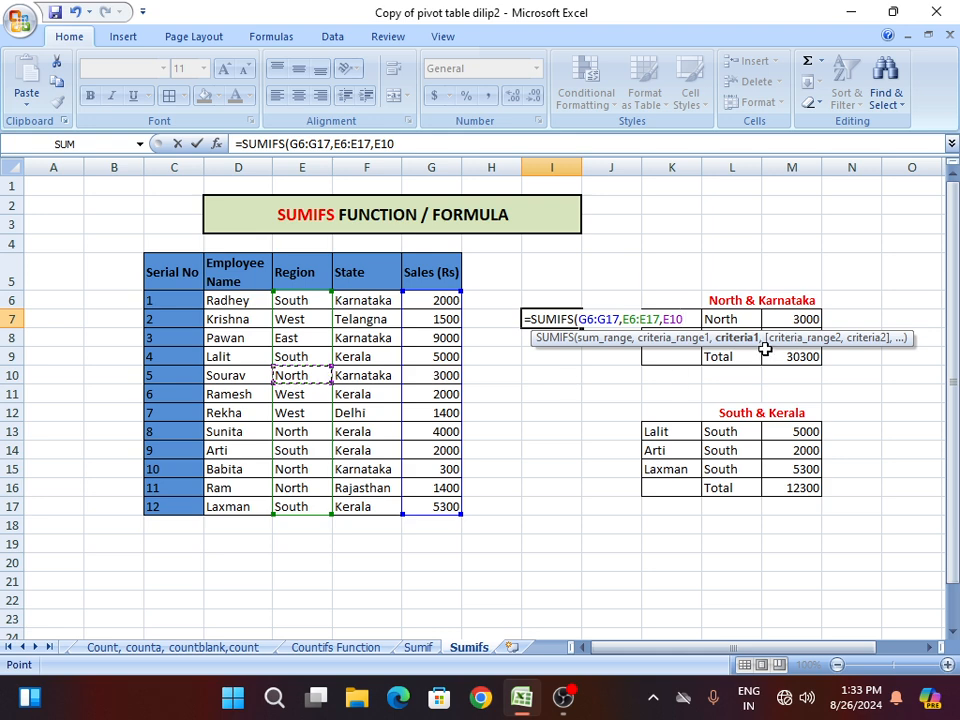
text(,)
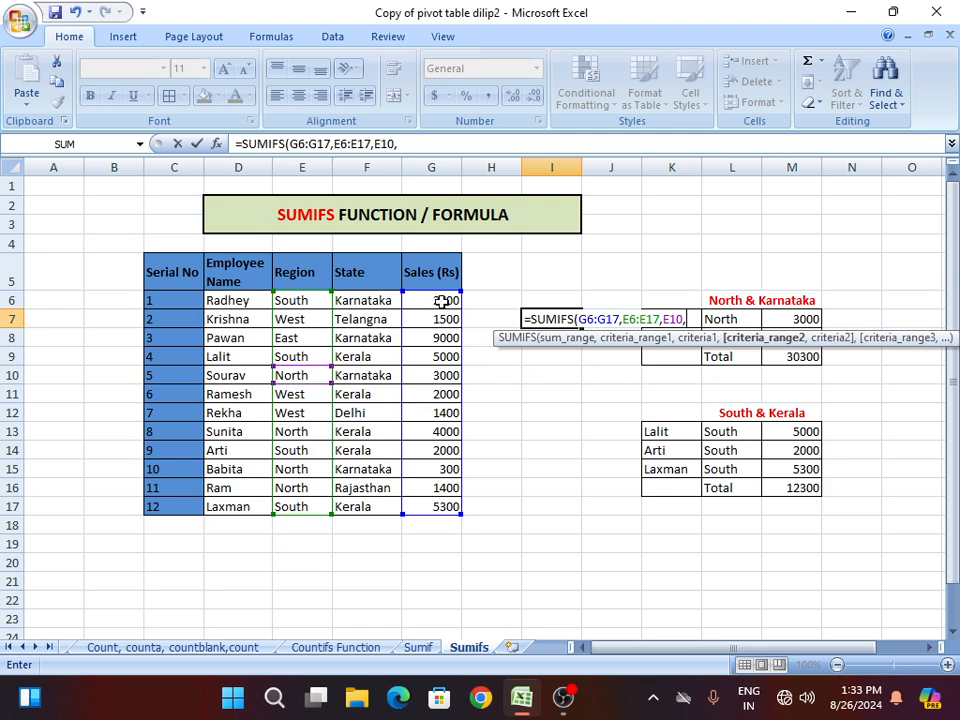
- Add the State range F6:F17 with criterion F8 (Karnataka), complete the SUMIFS formula and review it in I7
drag(375, 300, 375, 507)
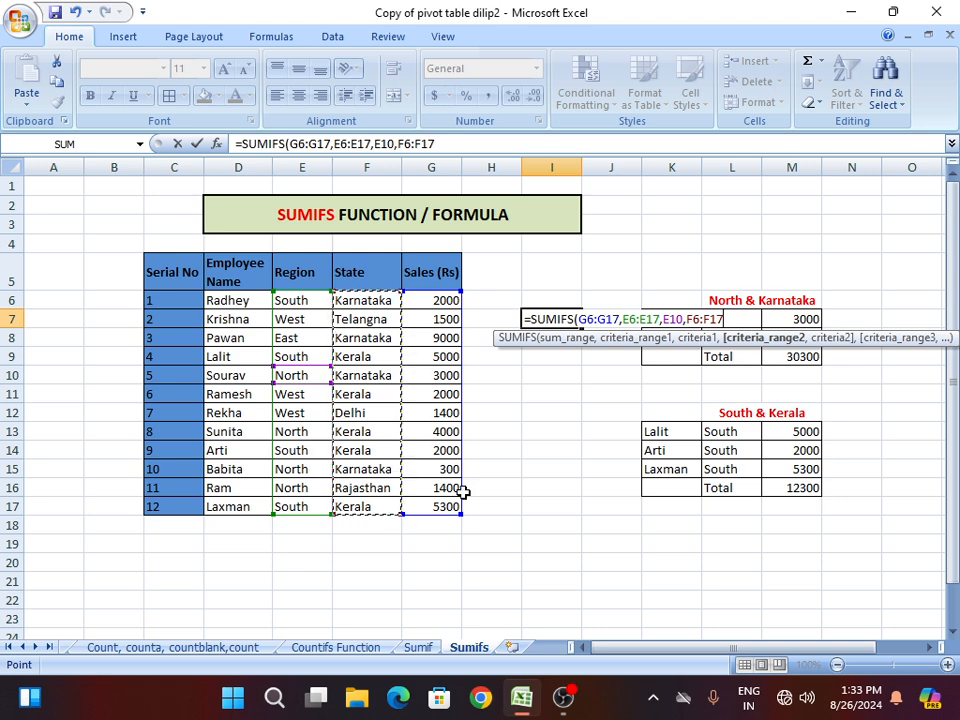
text(,)
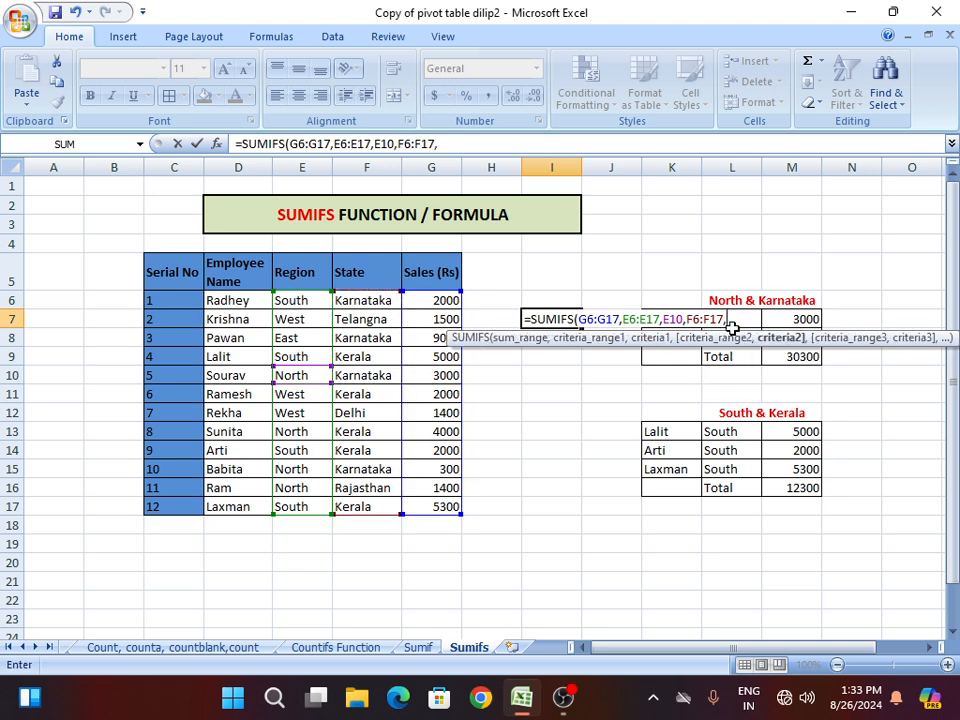
click(358, 339)
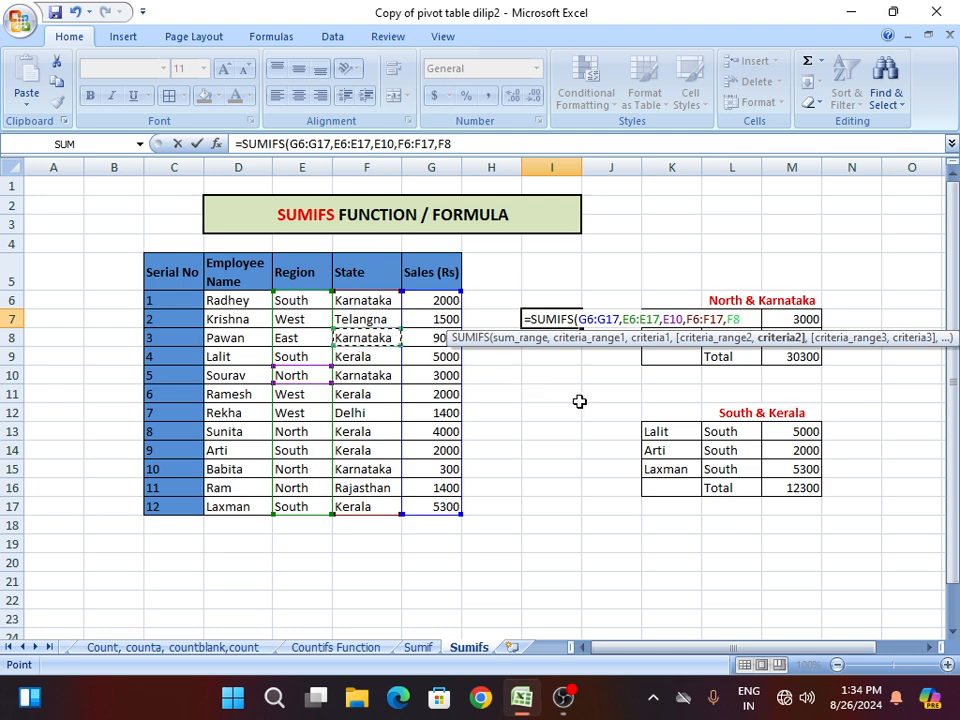
text())
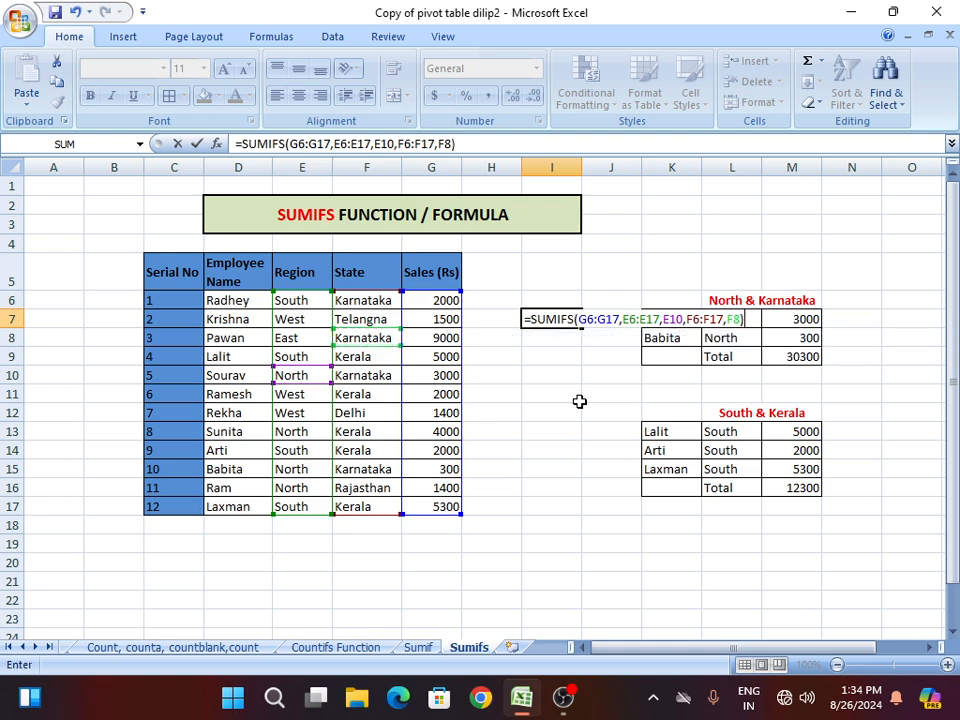
key(Return)
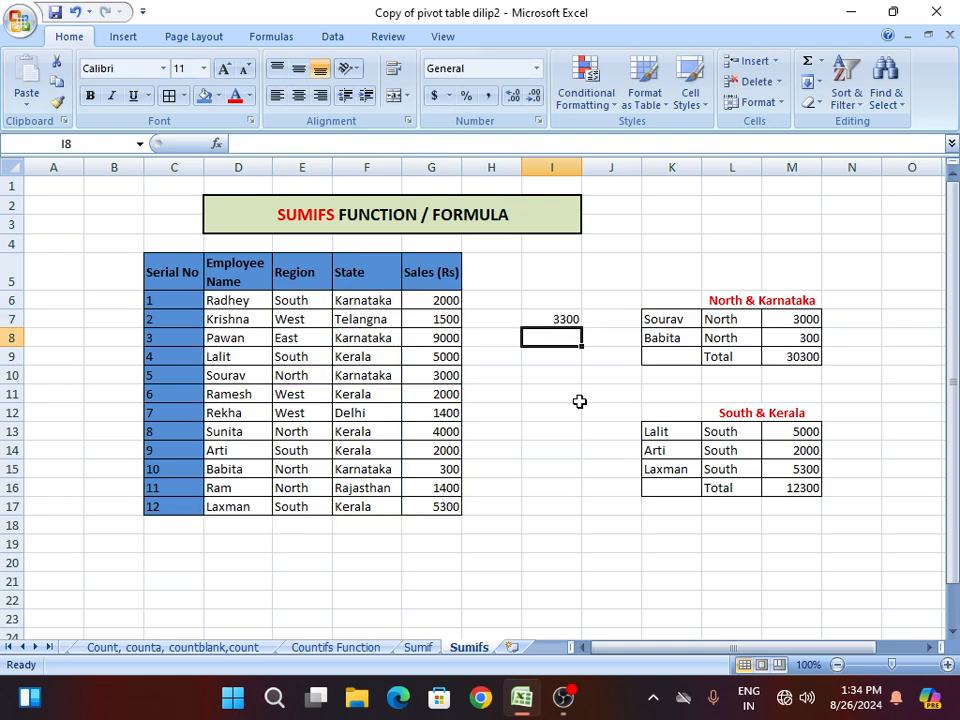
click(556, 319)
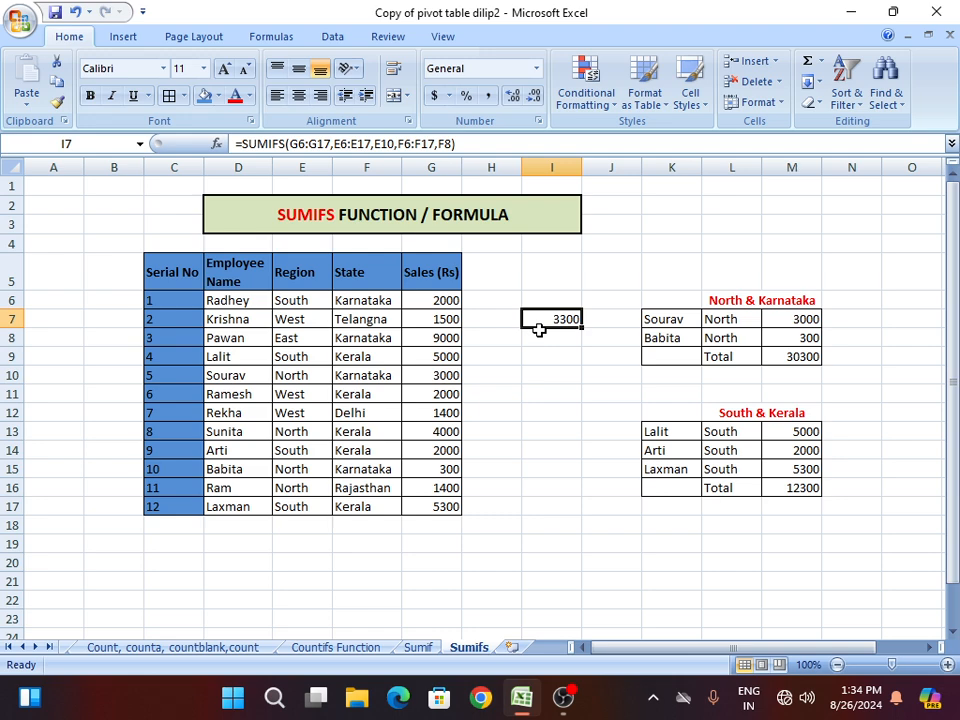
- Clear the total in cell M9 of the North & Karnataka table
click(799, 357)
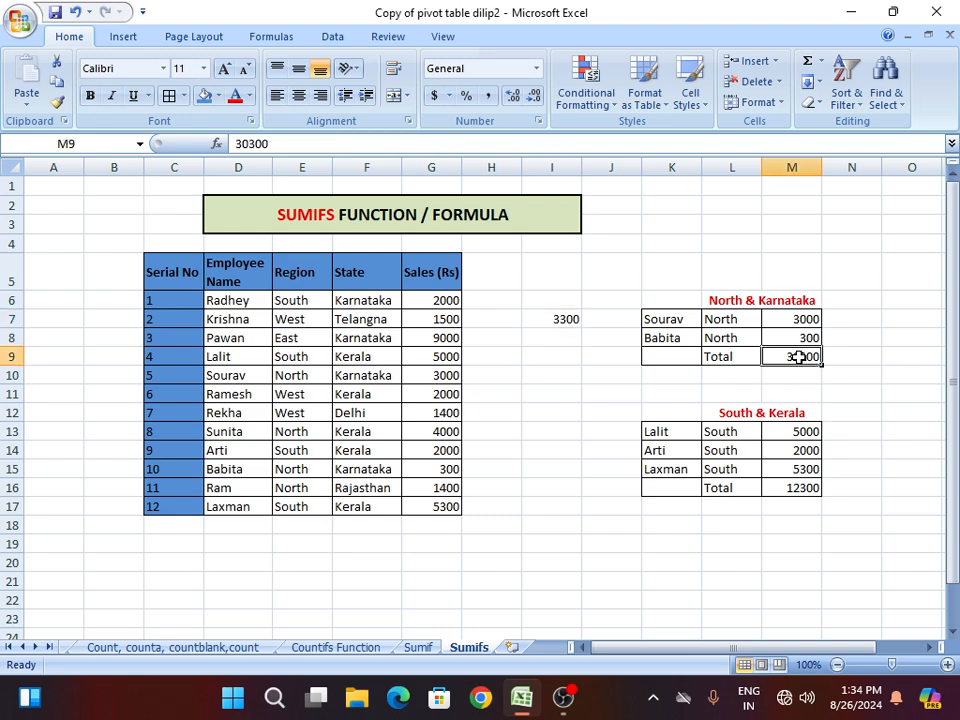
text(3030)
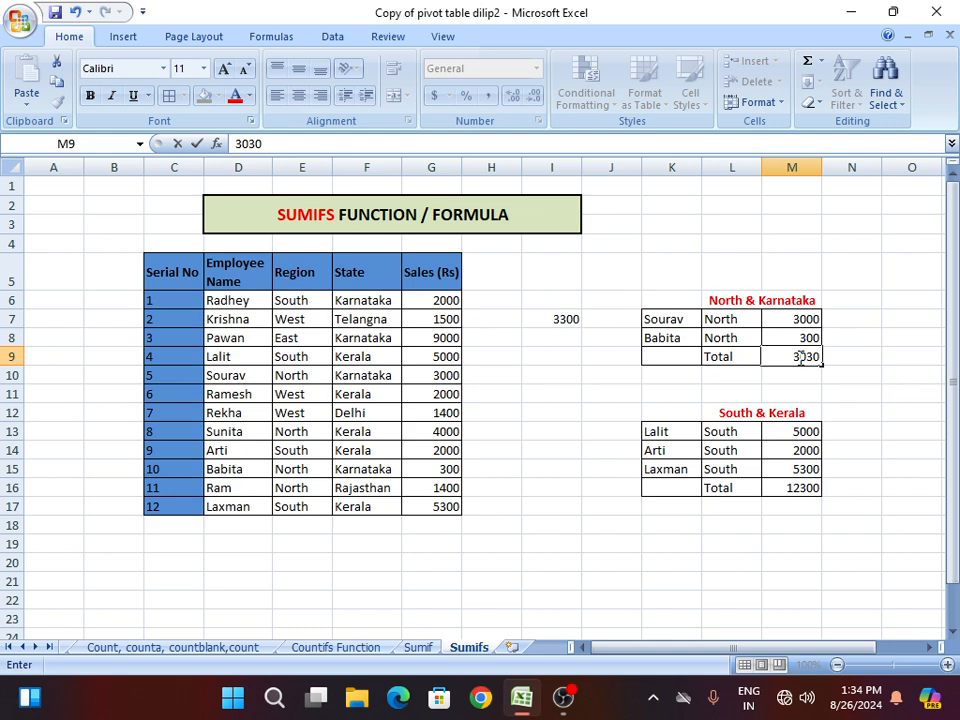
key(BackSpace)
key(BackSpace)
key(BackSpace)
key(Left)
click(799, 357)
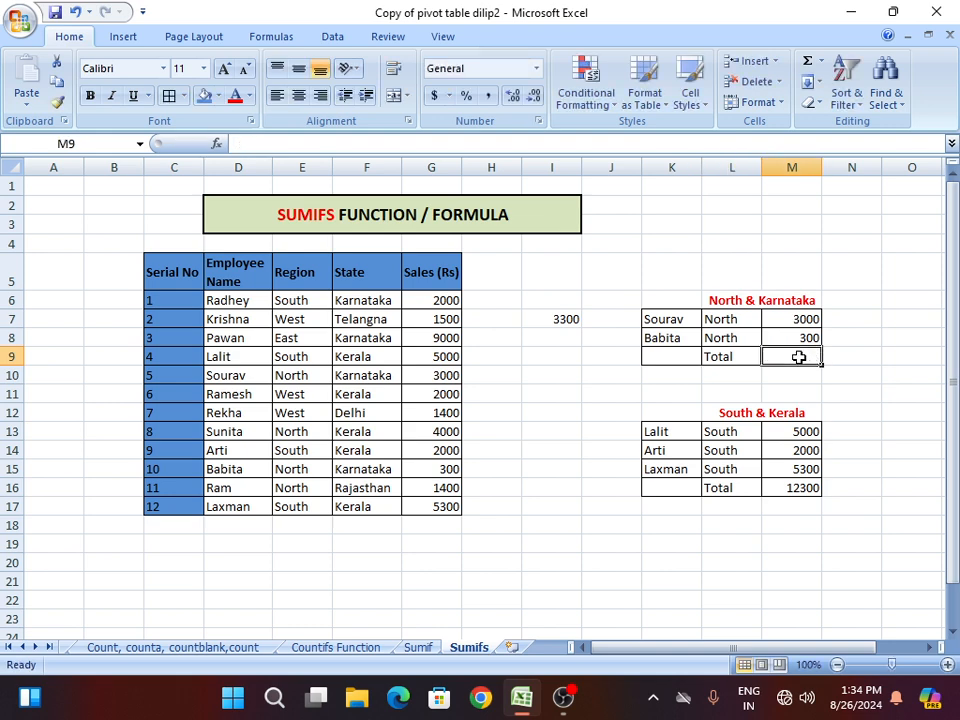
click(566, 319)
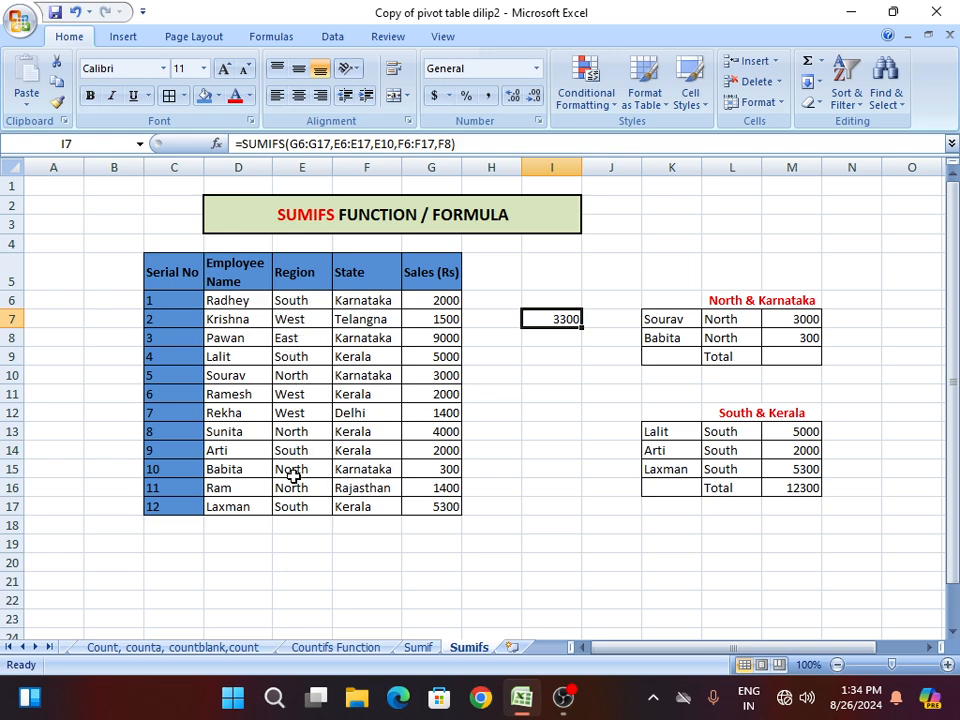
click(792, 358)
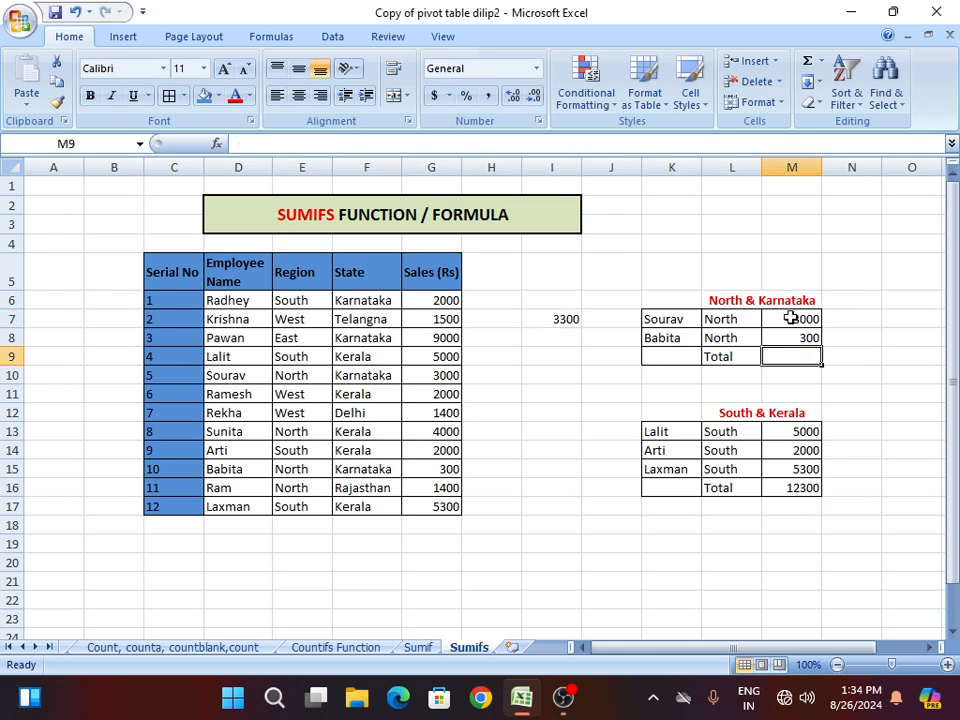
drag(790, 318, 790, 354)
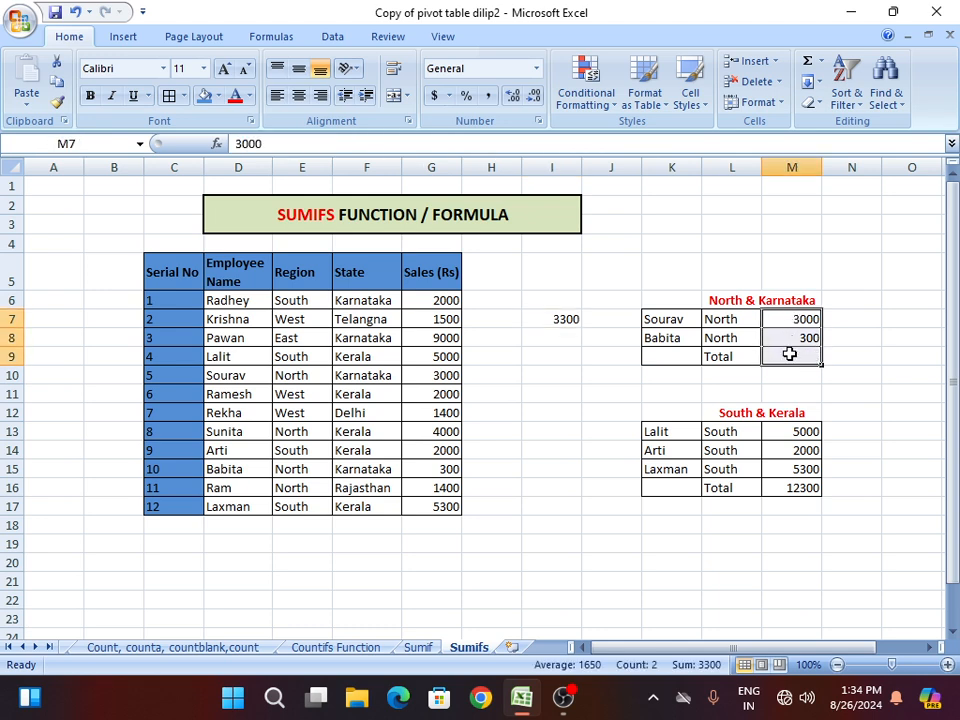
key(alt)
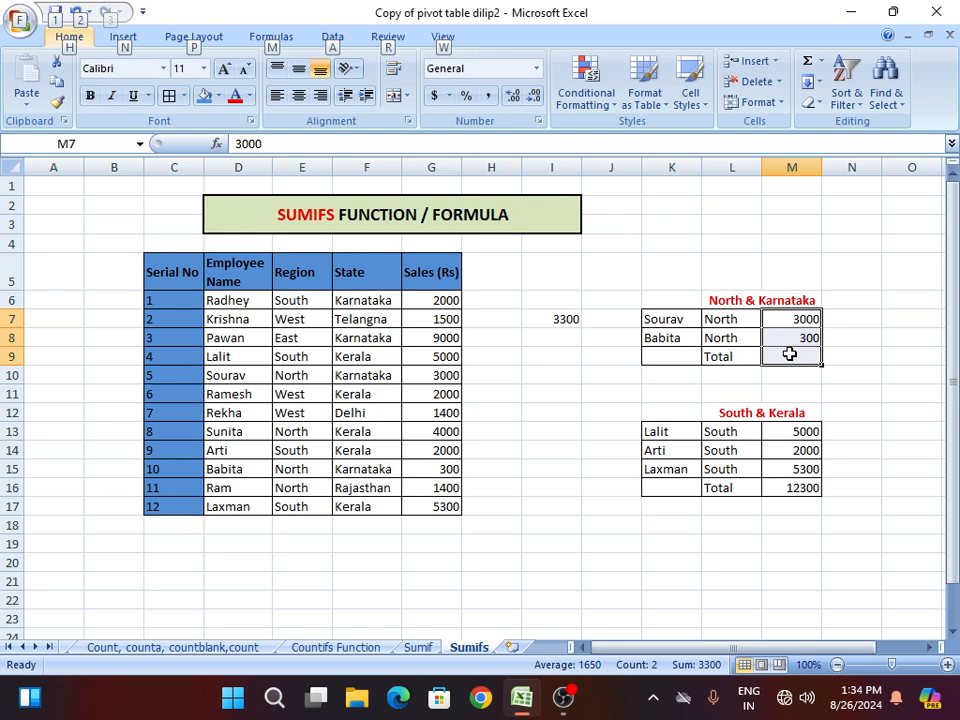
- Enter =SUM(M7:M8) in cell M9 as the North & Karnataka total and compare it with the SUMIFS result in I7
click(790, 354)
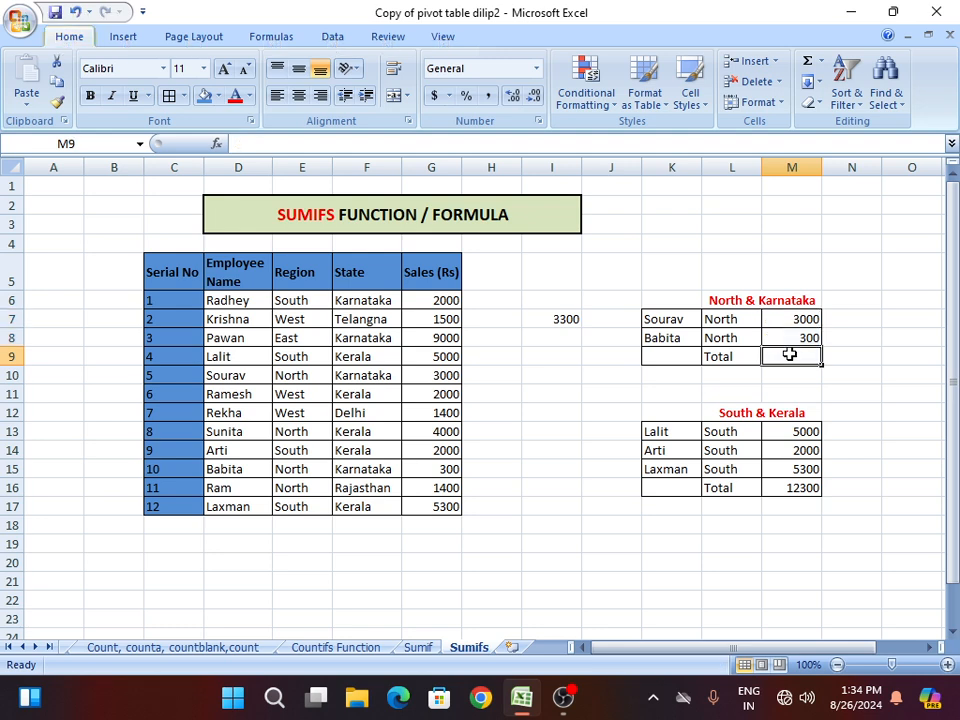
text(=sum)
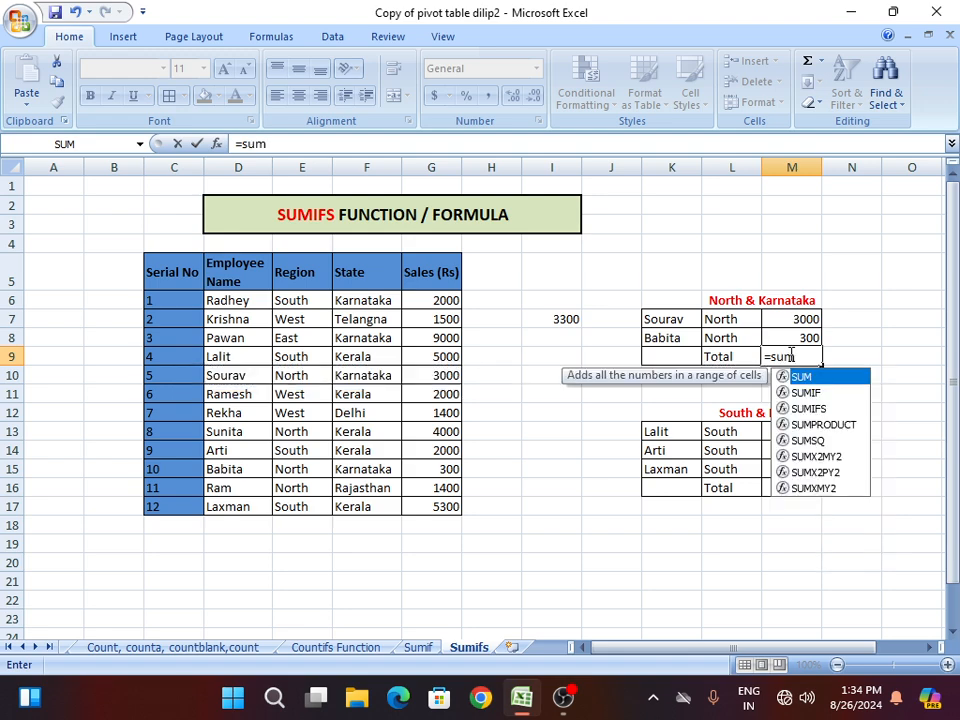
text(()
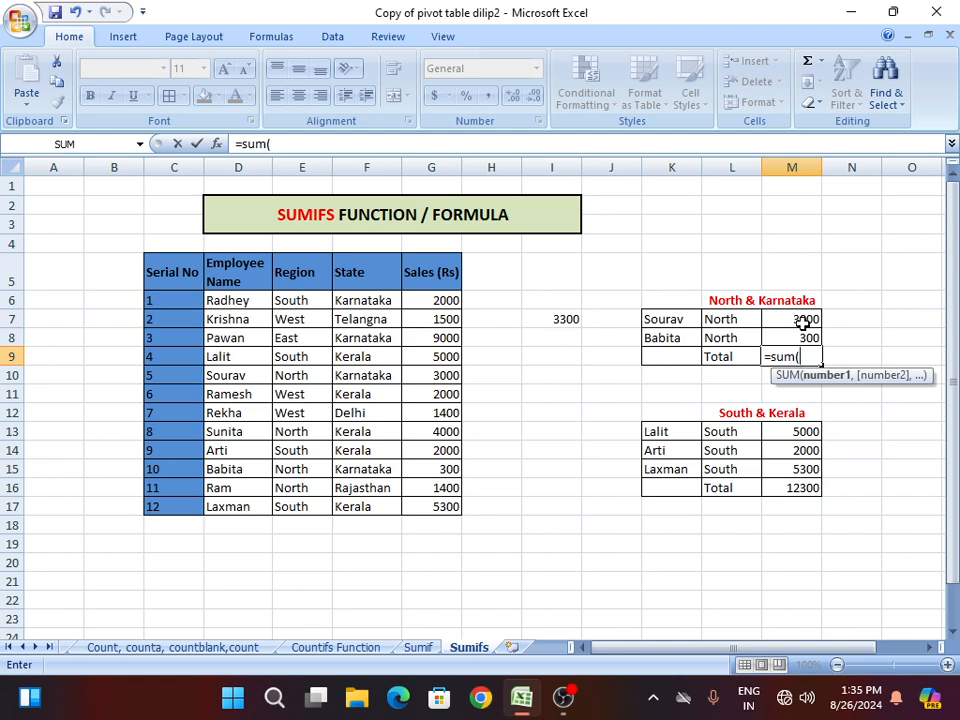
drag(806, 321, 805, 339)
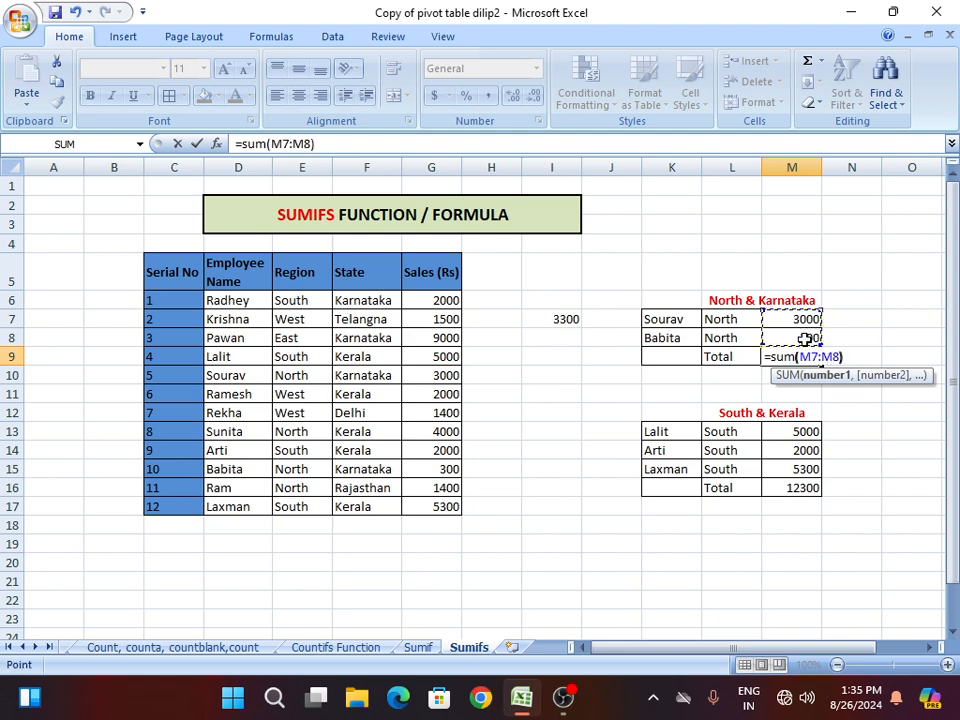
key(Return)
click(799, 357)
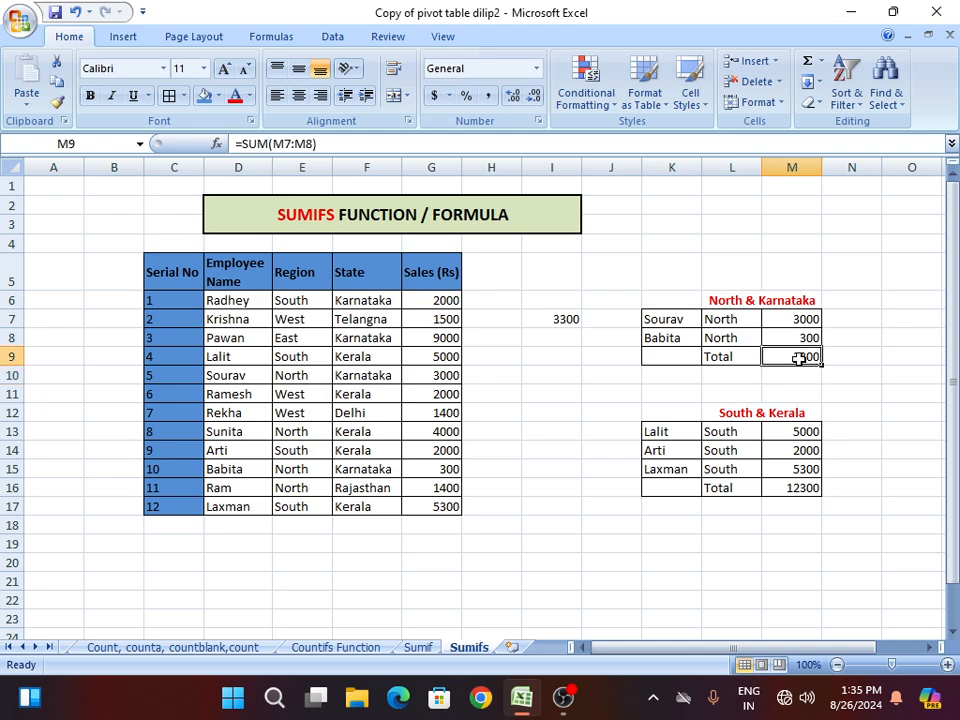
click(564, 319)
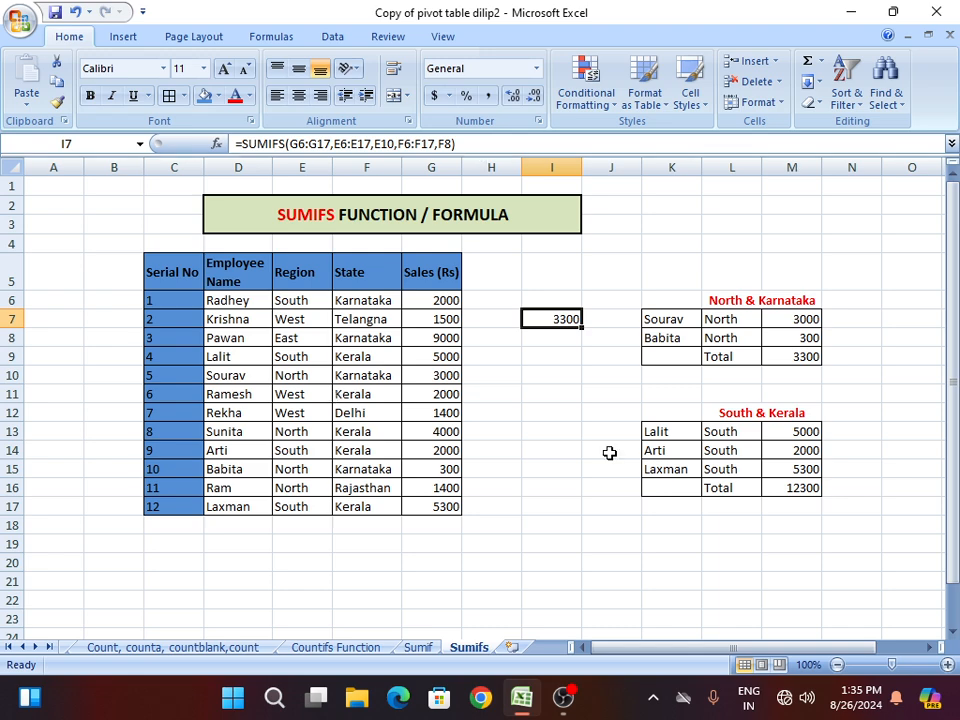
- Start a SUMIFS formula in cell I14 for South & Kerala, with the Sales range G6:G17 as the sum range
click(744, 415)
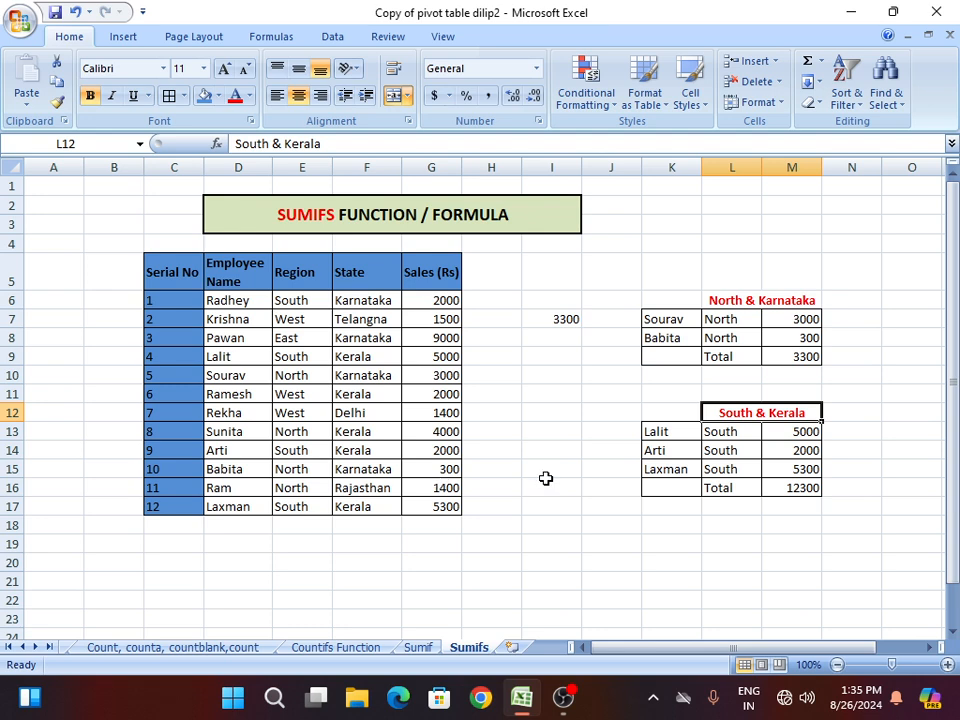
click(563, 447)
text(=)
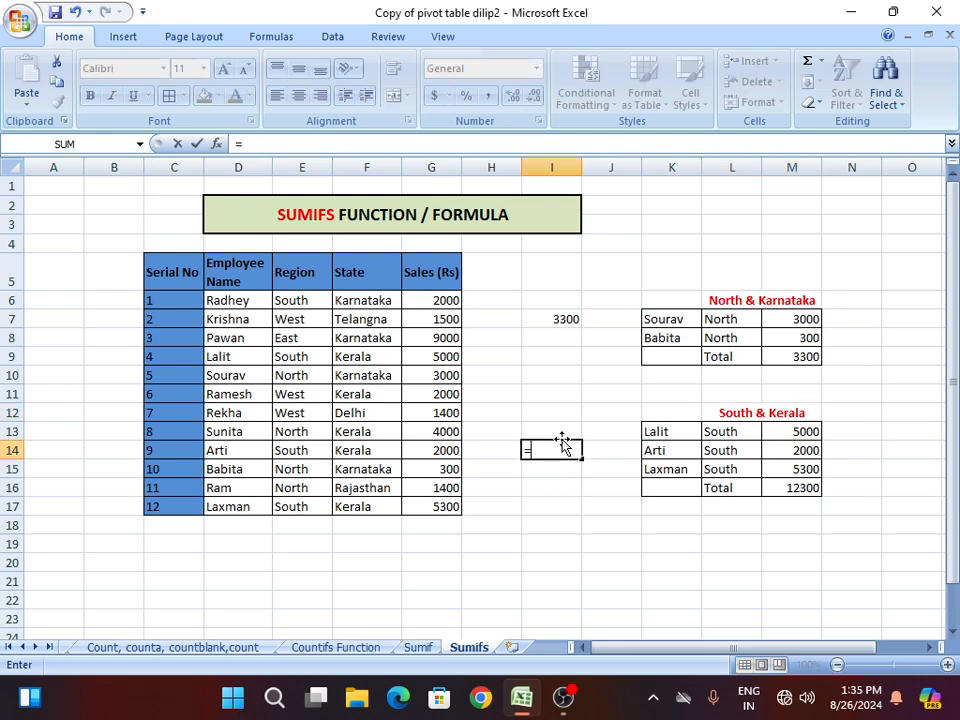
text(sumif)
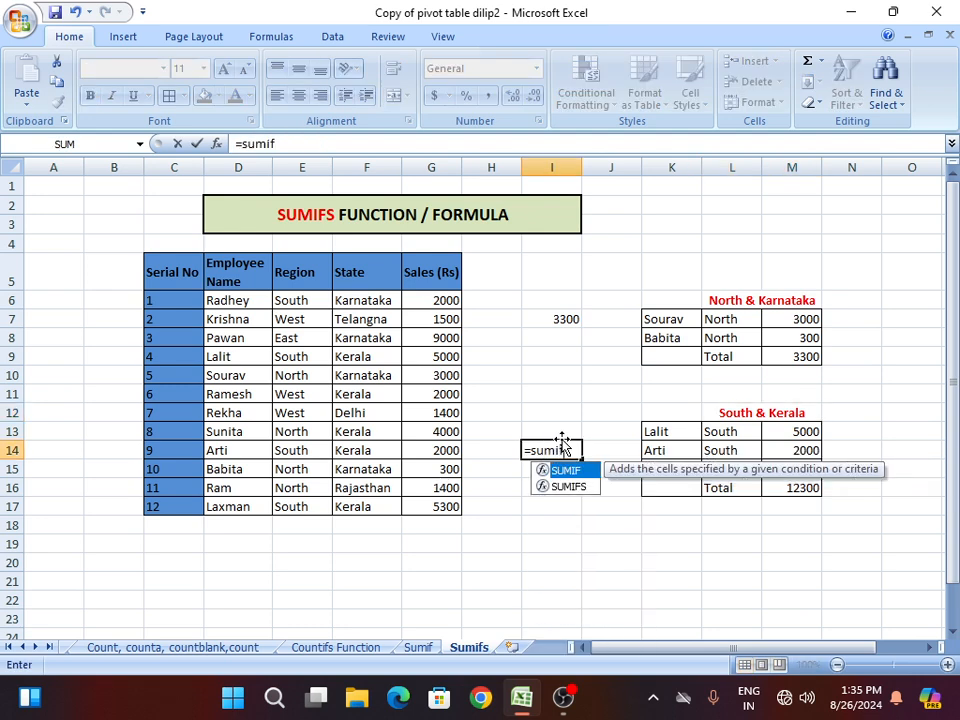
text(s)
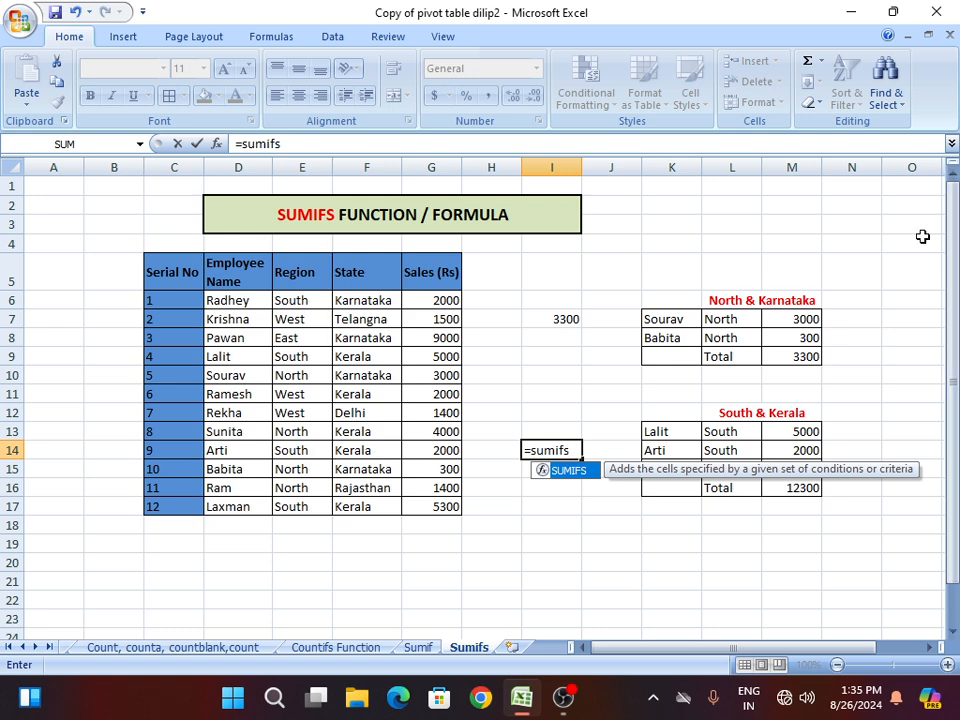
key(Tab)
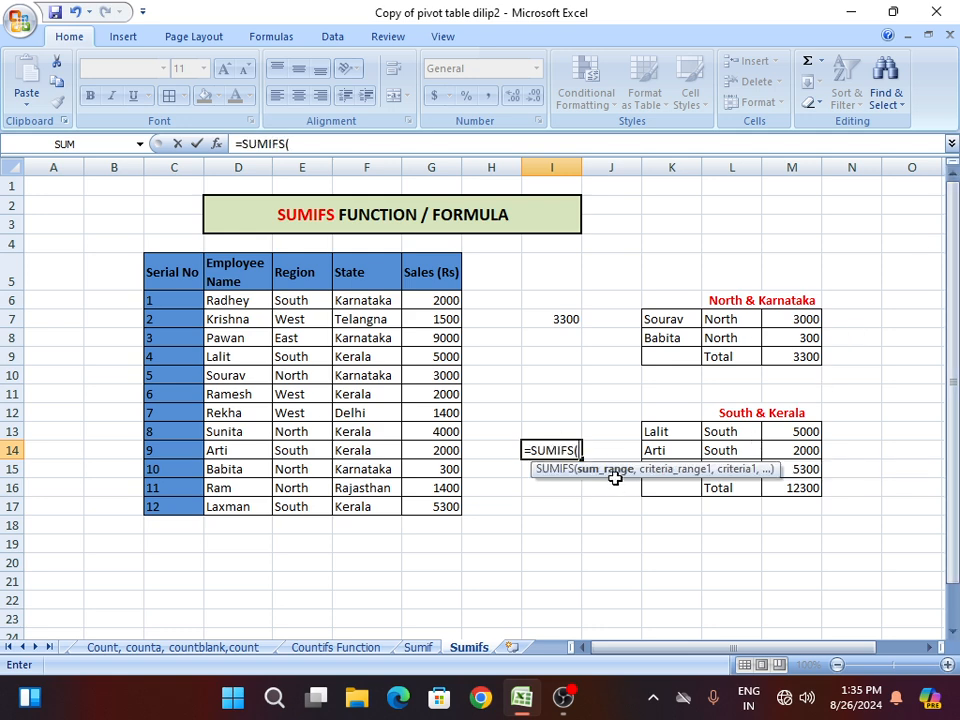
drag(436, 300, 448, 500)
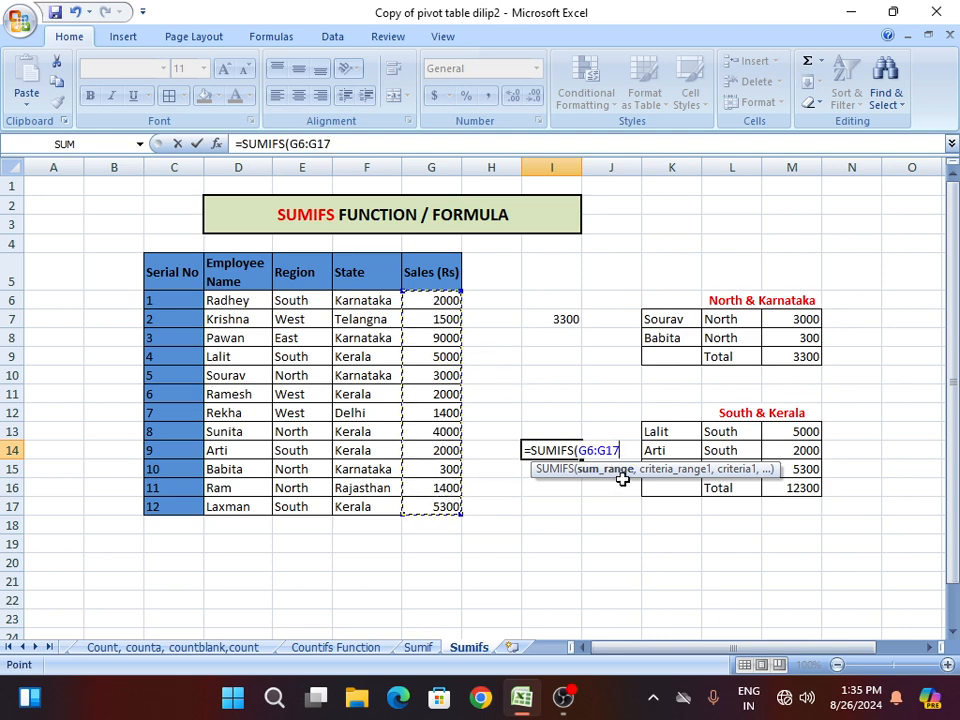
text(,)
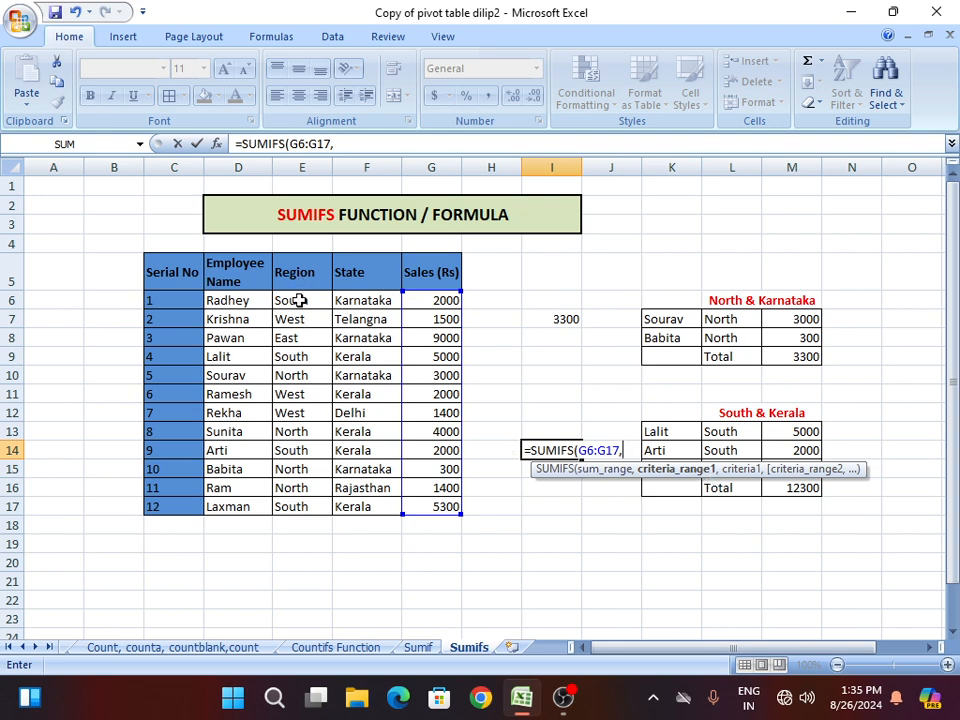
- Add the Region range E6:E17 as the first criteria range, with E14 (South) as its criterion
drag(302, 302, 311, 499)
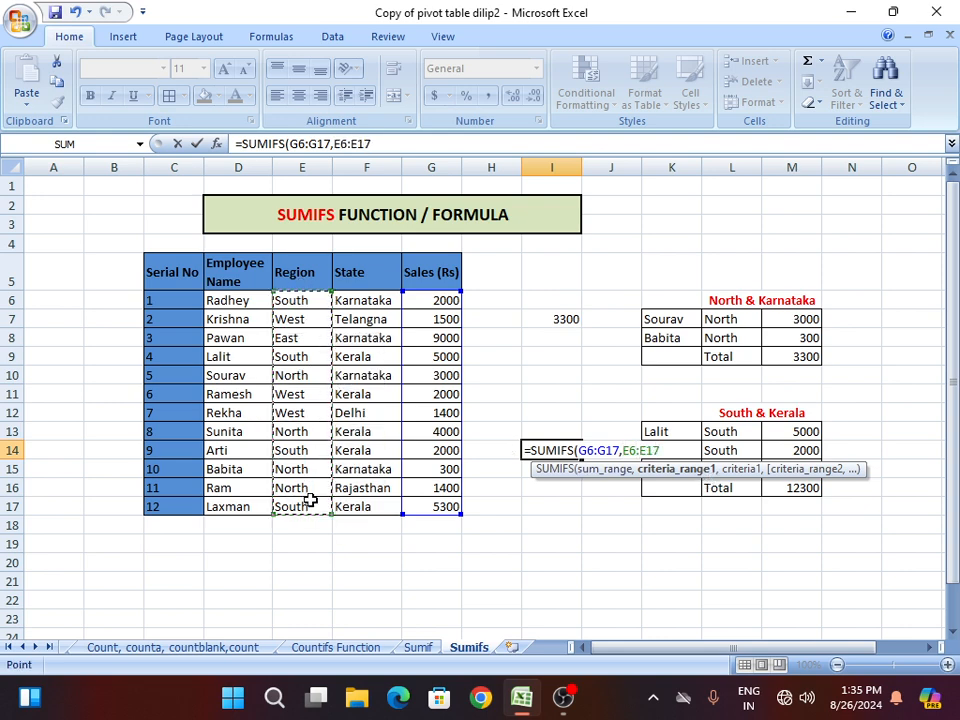
text(,)
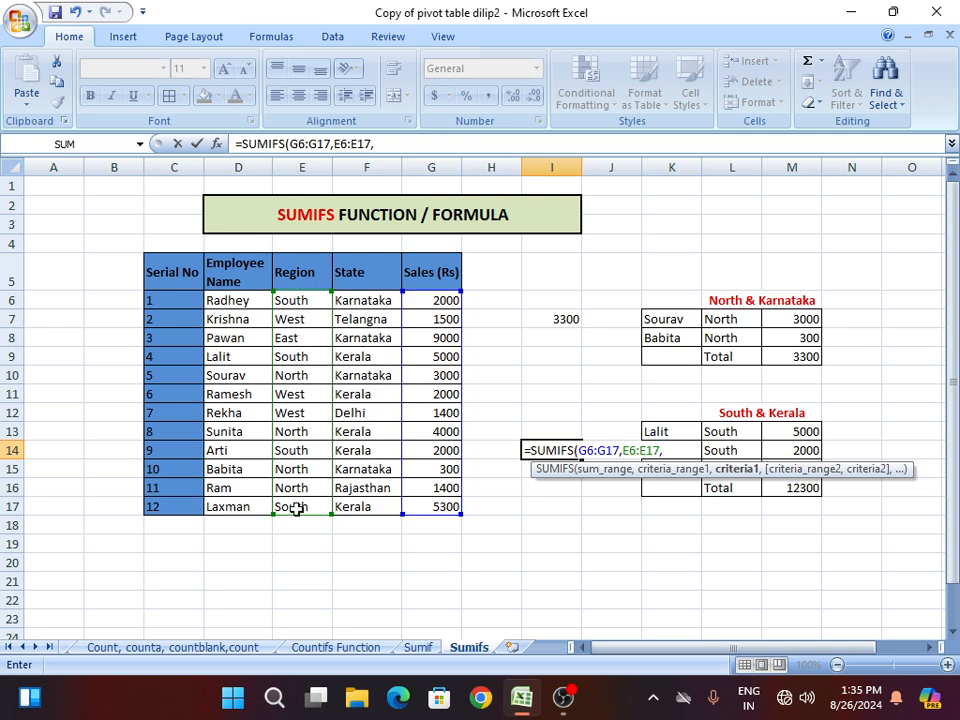
click(293, 451)
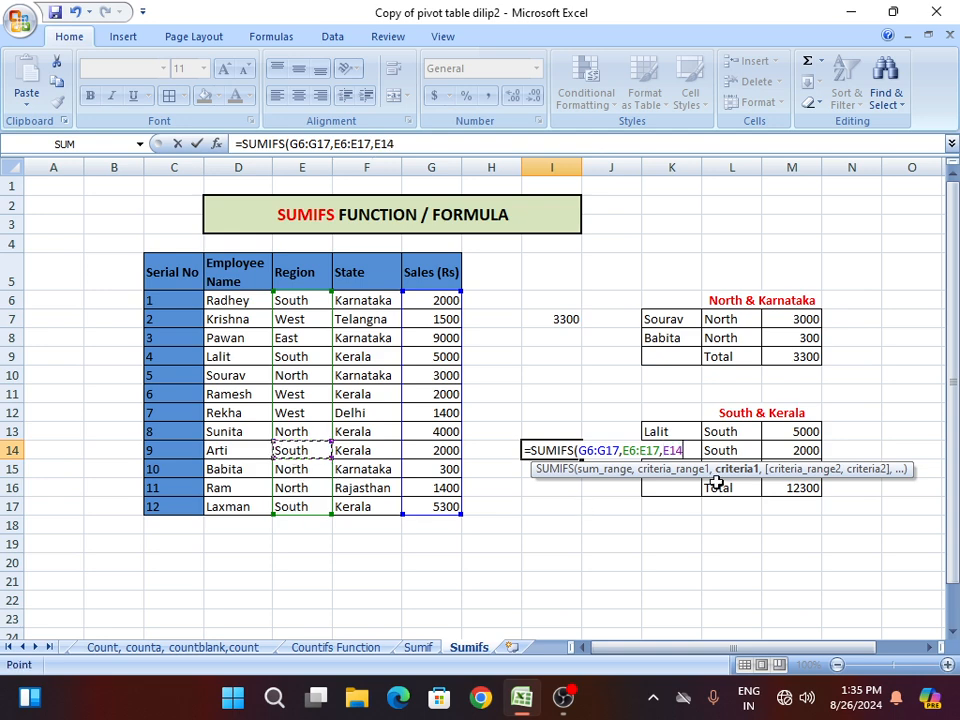
text(,)
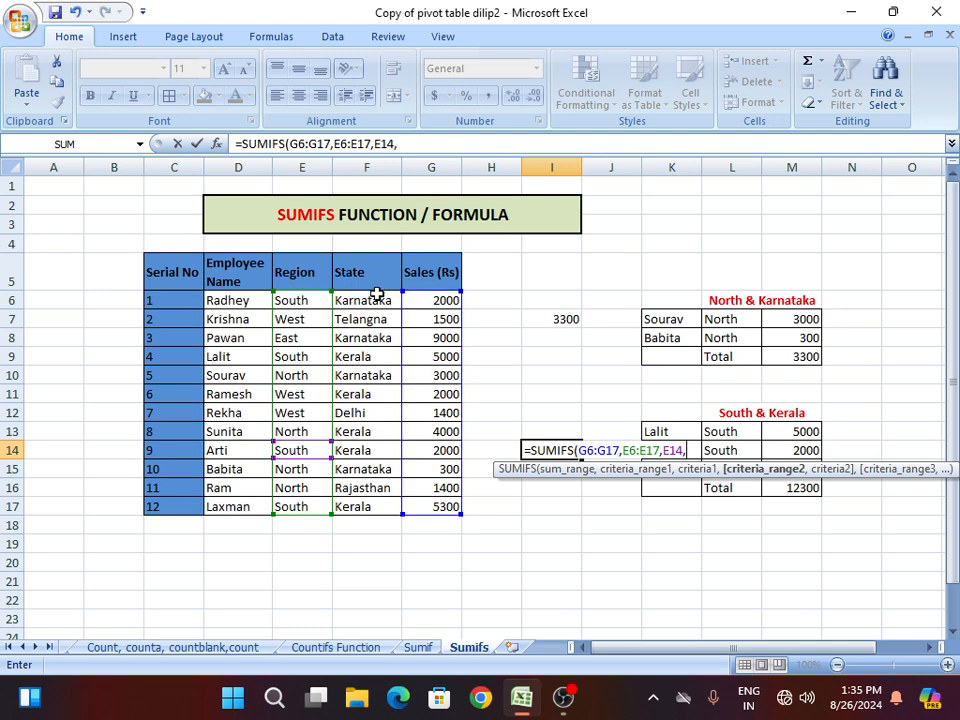
- Add the State range F6:F17 with criterion F9 (Kerala), complete the formula in I14 and review it alongside the one in I7
drag(372, 301, 381, 507)
text(,)
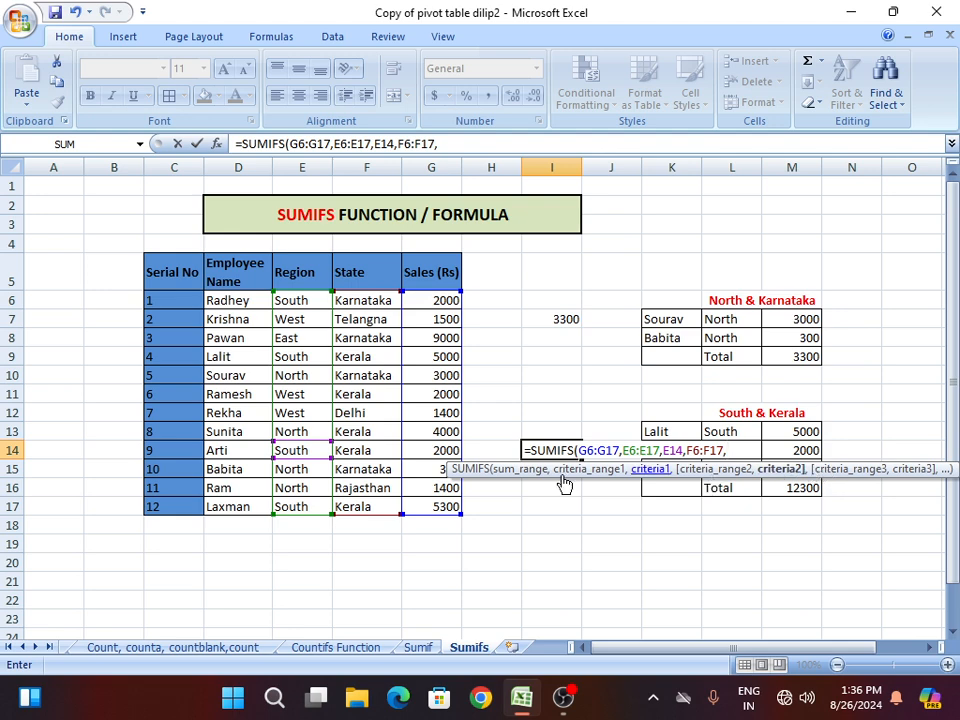
click(358, 358)
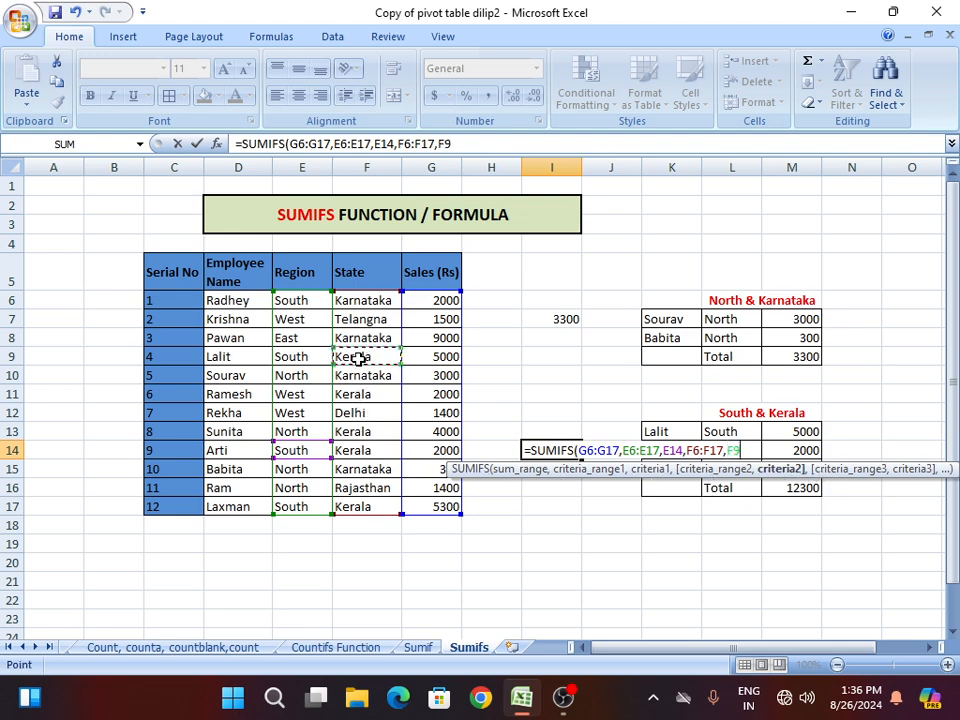
text())
key(Return)
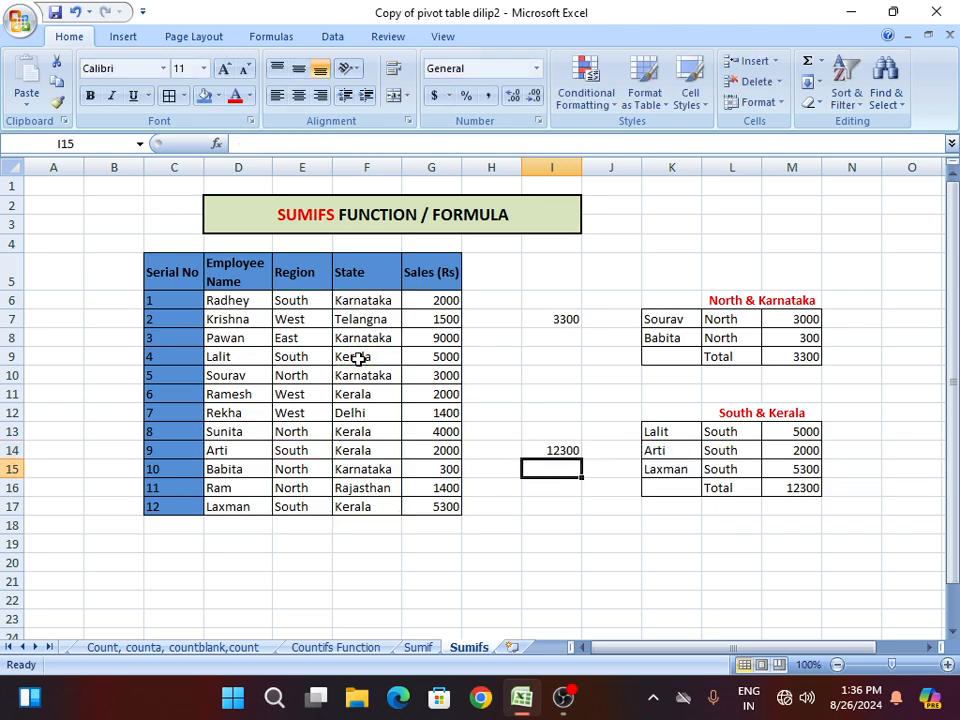
click(542, 451)
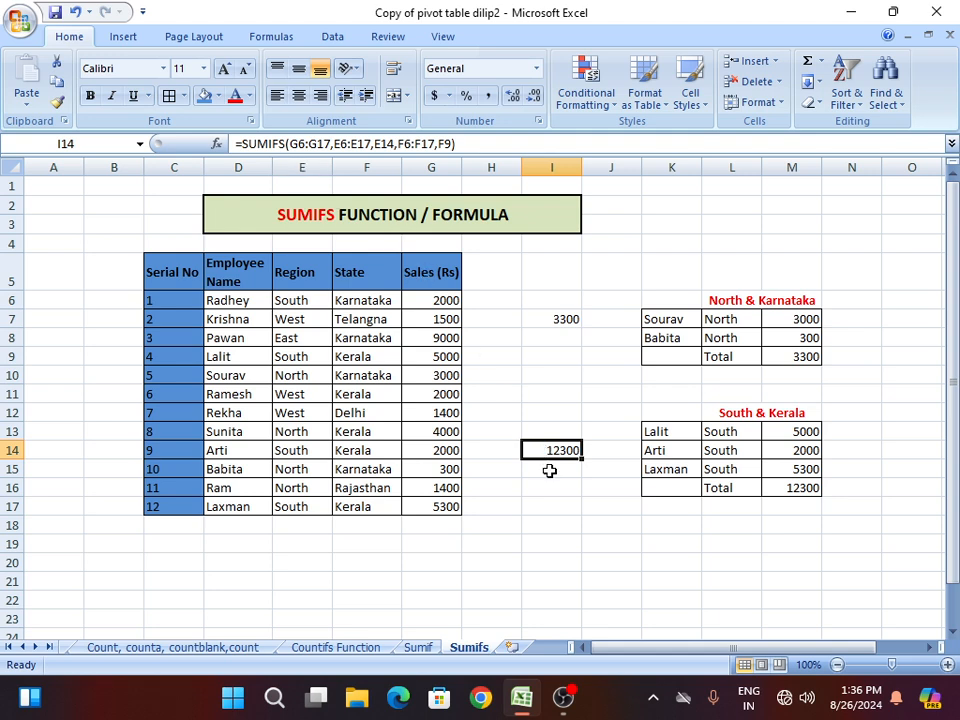
click(549, 316)
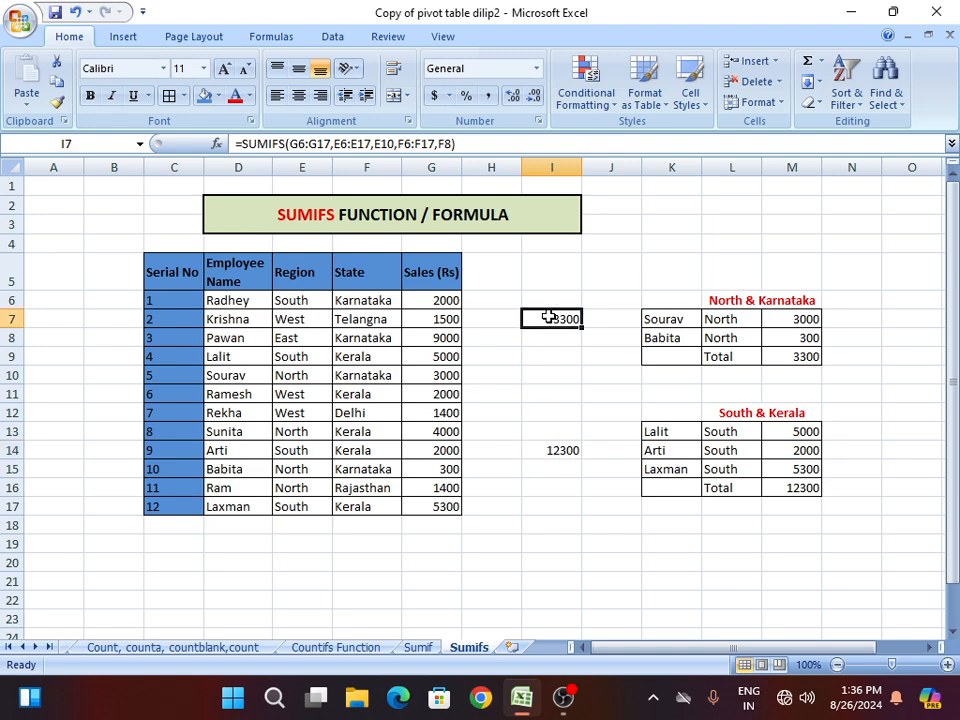